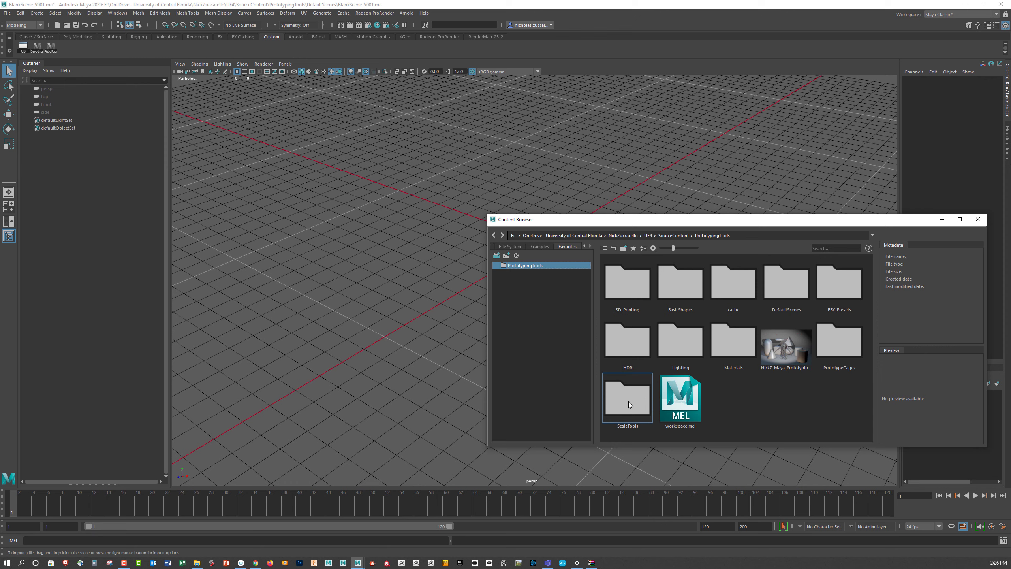
{"action": "double_click", "coordinate": [628, 402]}
{"action": "double_click", "coordinate": [682, 289]}
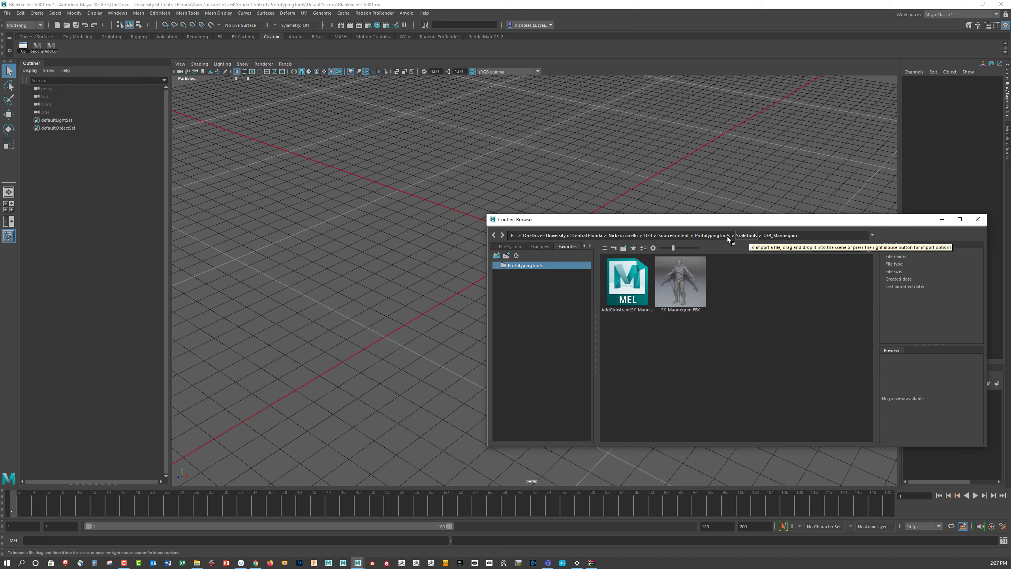
{"action": "left_click", "coordinate": [711, 235]}
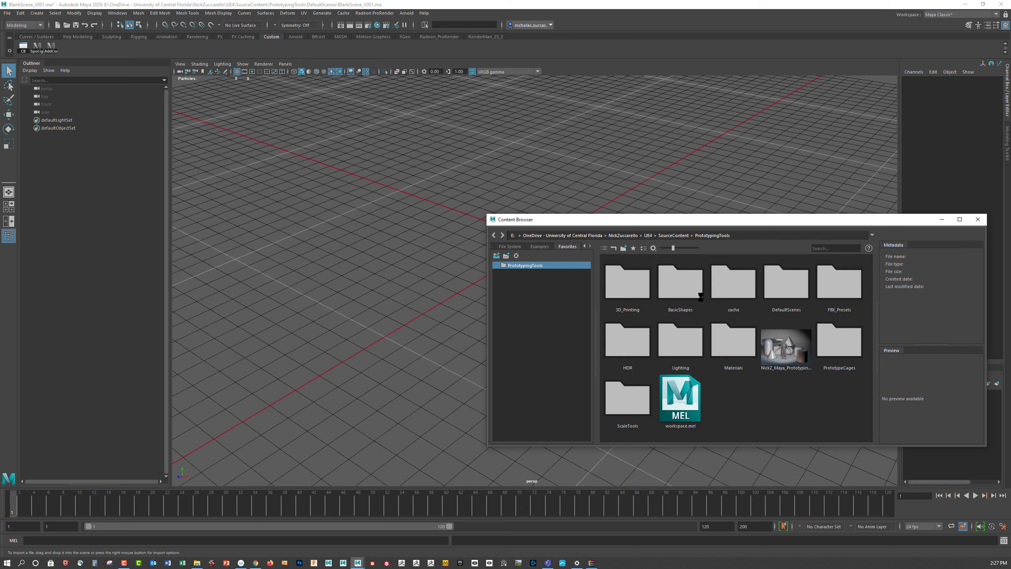
{"action": "double_click", "coordinate": [839, 290]}
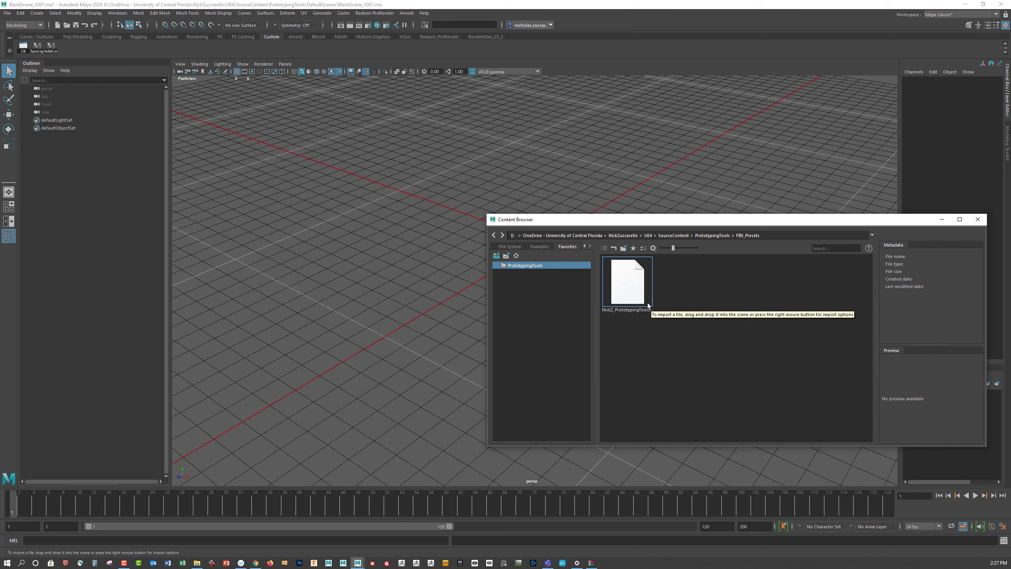
{"action": "left_click", "coordinate": [713, 235]}
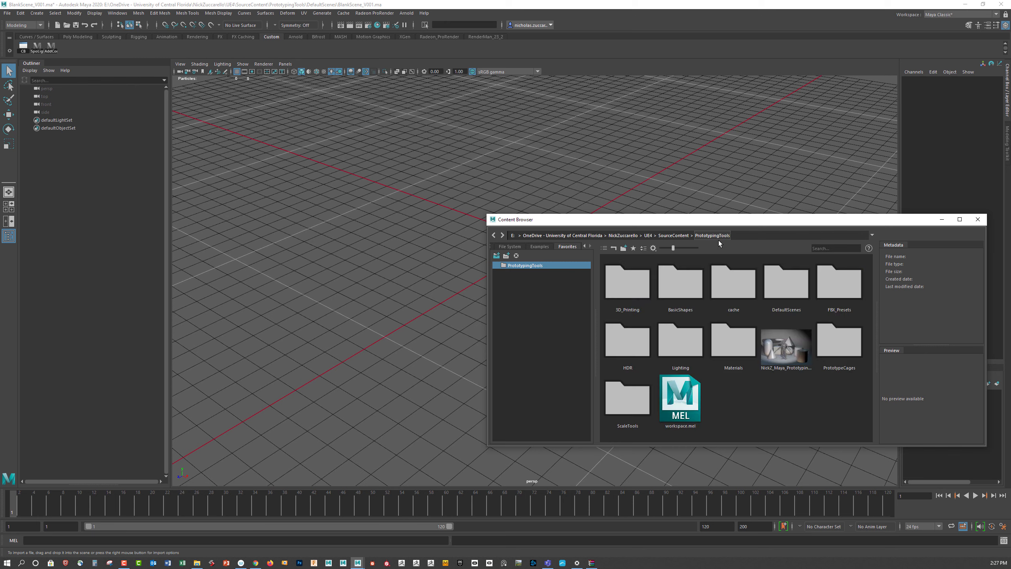
Step: Confirm the FBX import preset's Include file content is Add, then bring up the Import file browser
{"action": "left_click", "coordinate": [7, 13]}
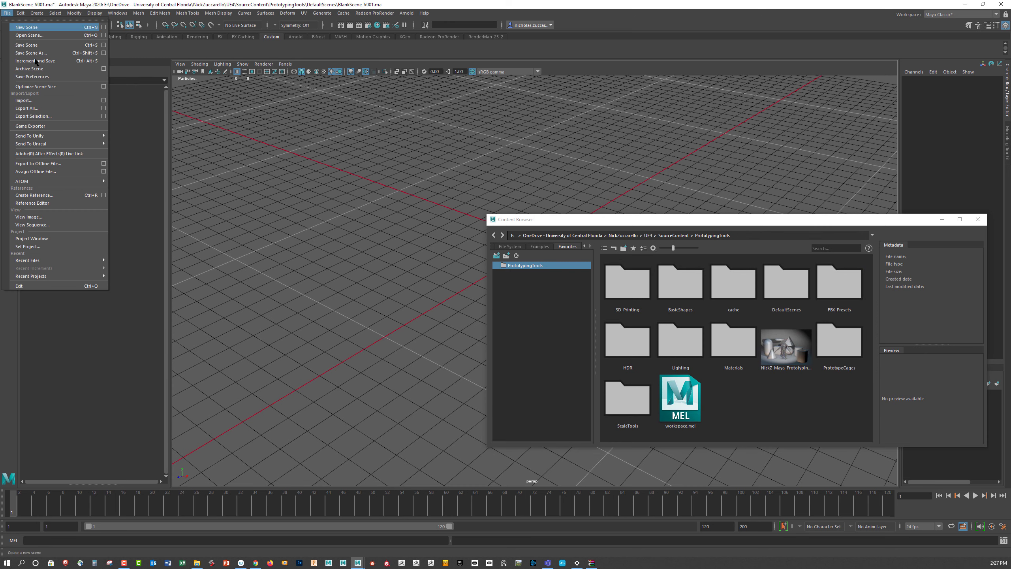
{"action": "left_click", "coordinate": [103, 100]}
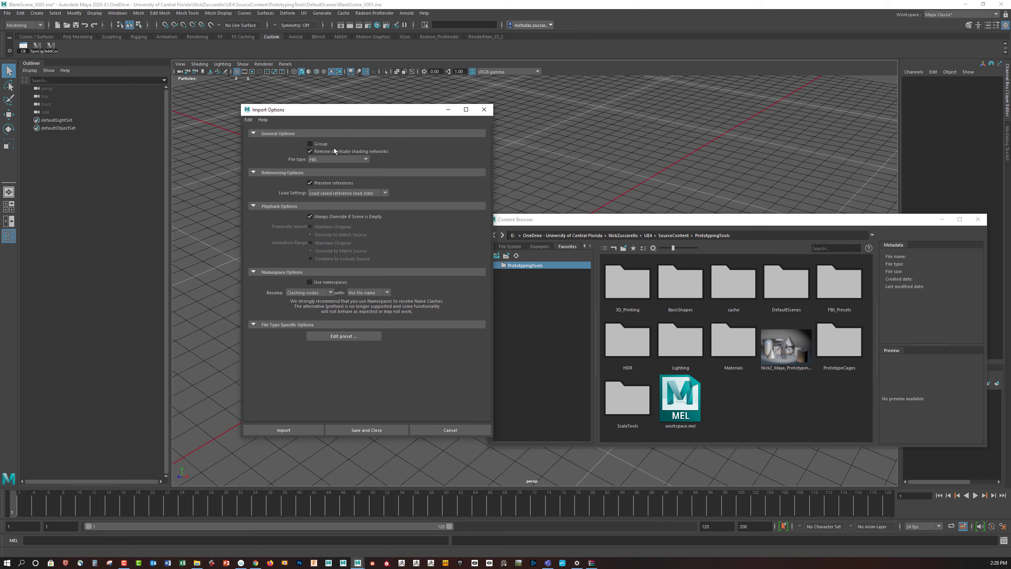
{"action": "left_click", "coordinate": [337, 341]}
{"action": "left_click", "coordinate": [347, 337]}
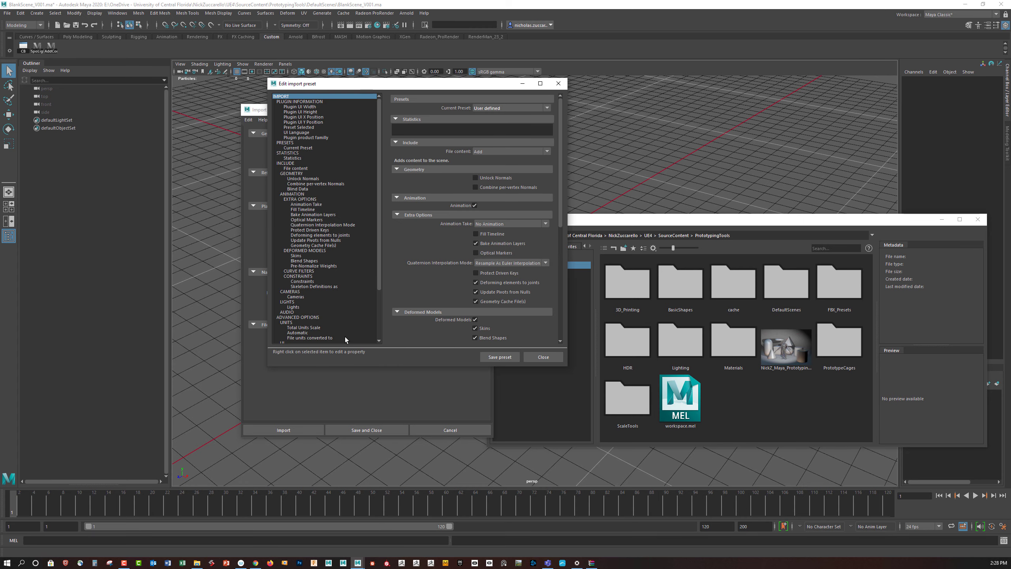
{"action": "left_click", "coordinate": [285, 163]}
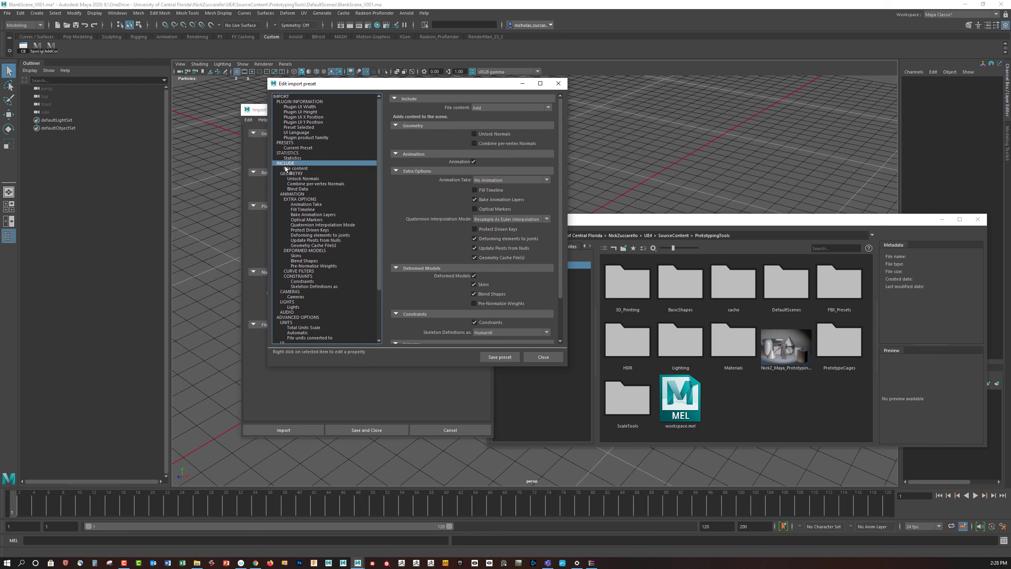
{"action": "left_click", "coordinate": [548, 108]}
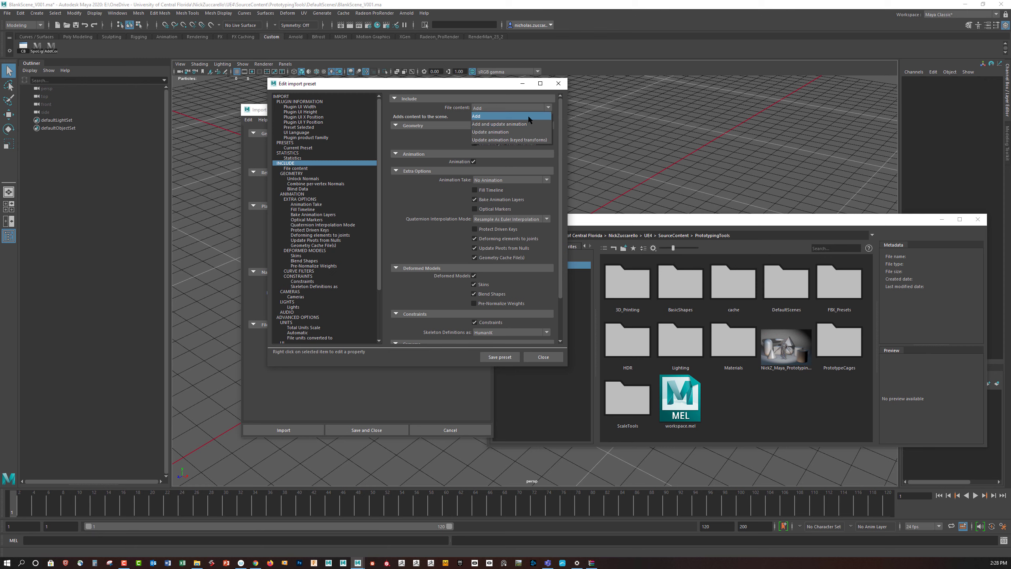
{"action": "left_click", "coordinate": [529, 116]}
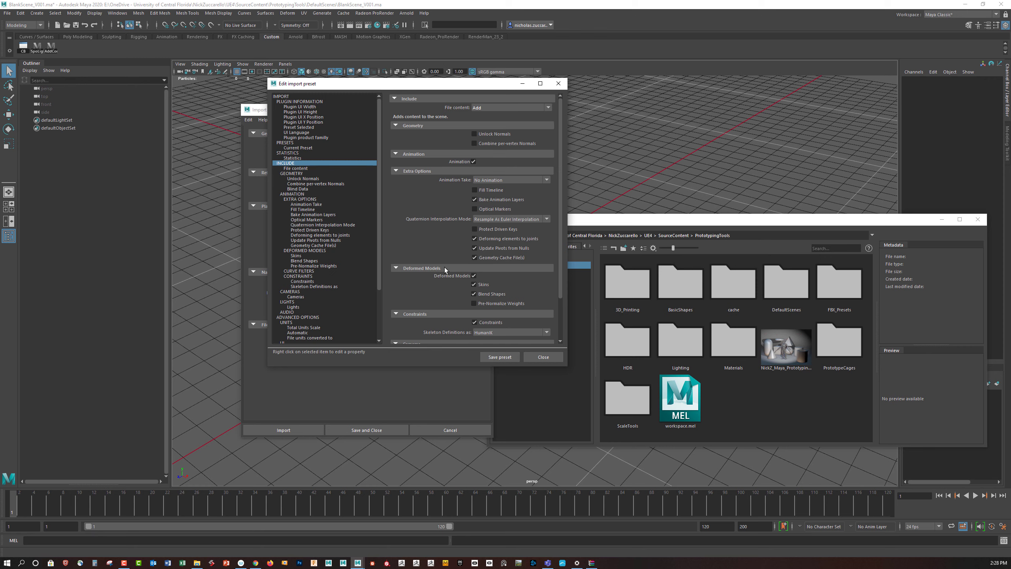
{"action": "left_click", "coordinate": [543, 357]}
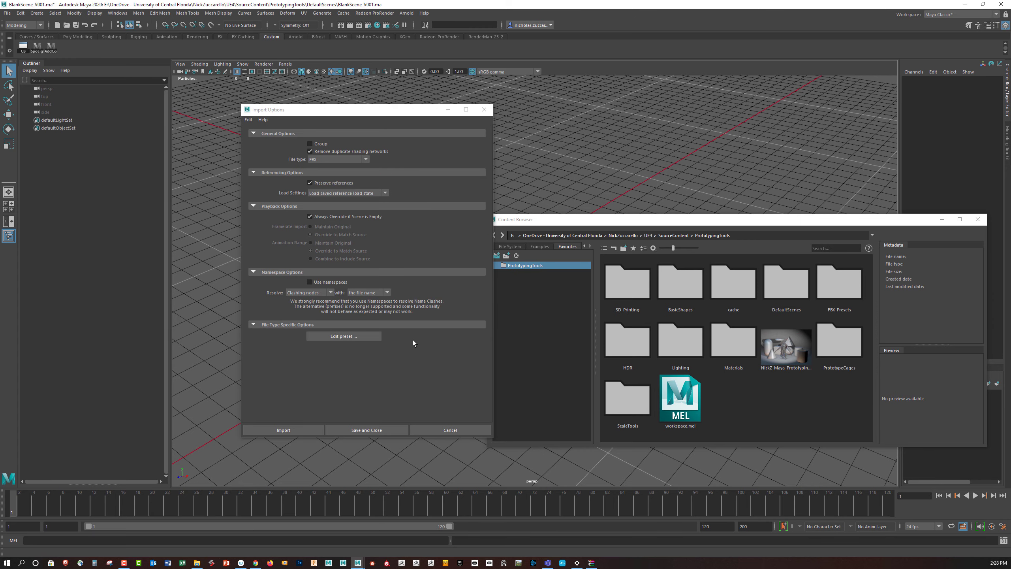
{"action": "left_click", "coordinate": [292, 430]}
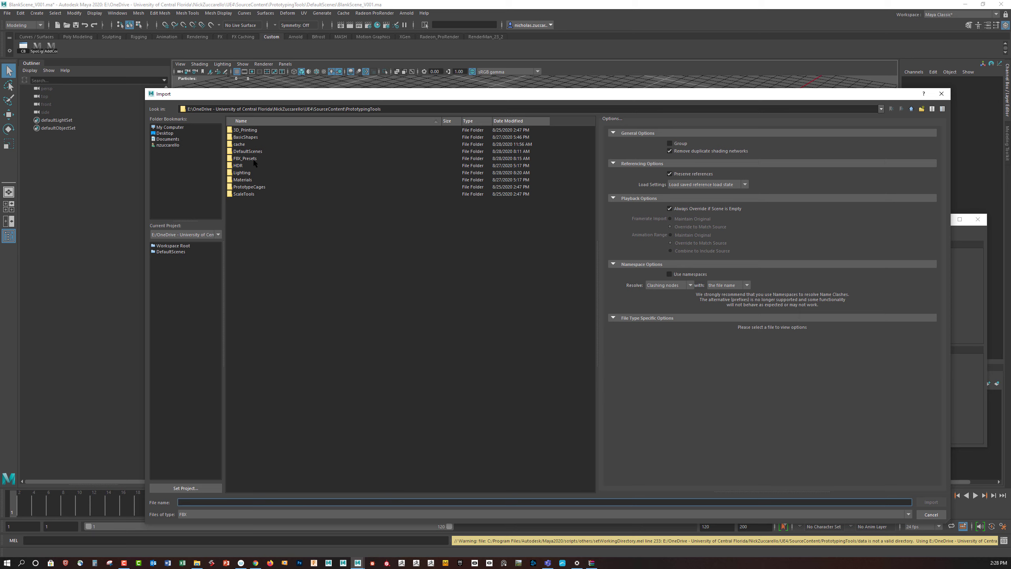
Step: Import Cube_01X01M.fbx from BasicShapes > Cubes, then delete its GEO group from the Outliner
{"action": "left_click", "coordinate": [251, 138]}
{"action": "double_click", "coordinate": [251, 138]}
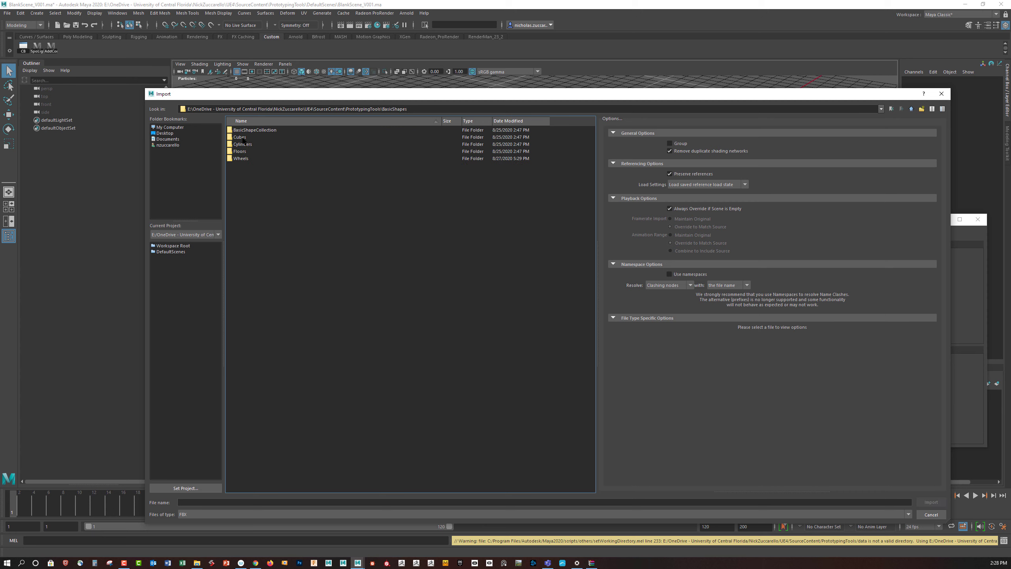
{"action": "double_click", "coordinate": [245, 138]}
{"action": "left_click", "coordinate": [253, 137]}
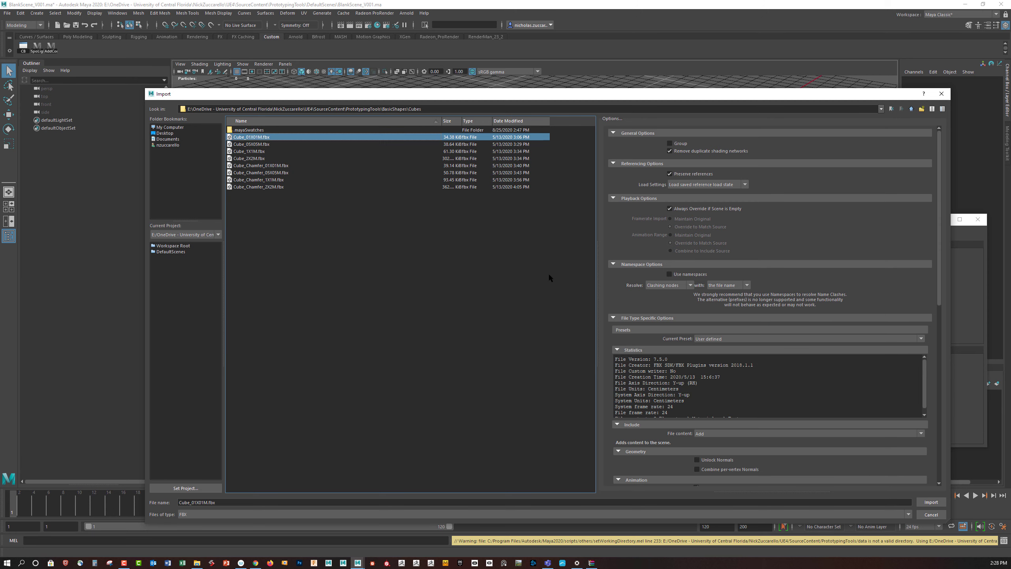
{"action": "left_click", "coordinate": [928, 502]}
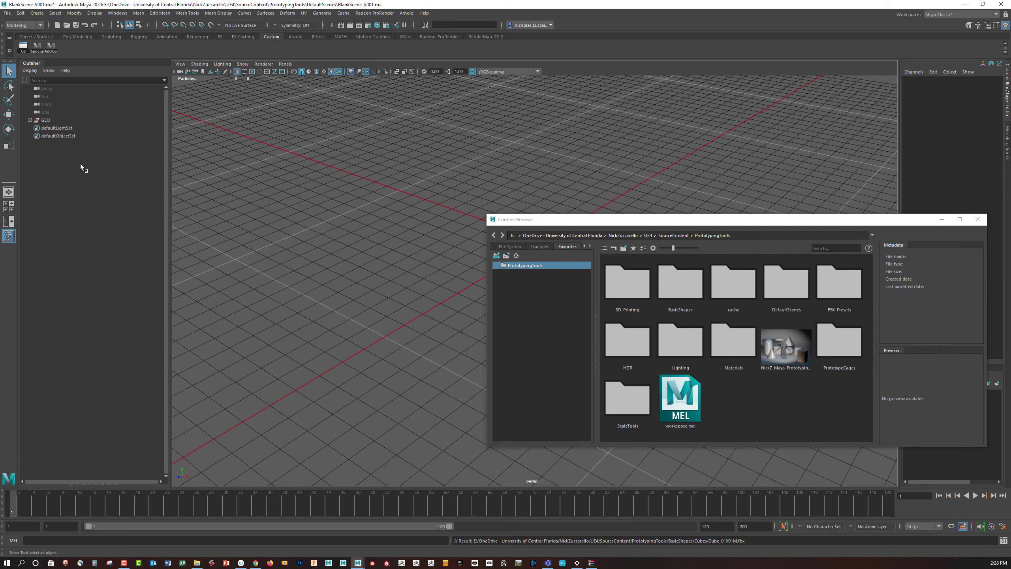
{"action": "left_click", "coordinate": [45, 121]}
{"action": "key", "text": "Delete"}
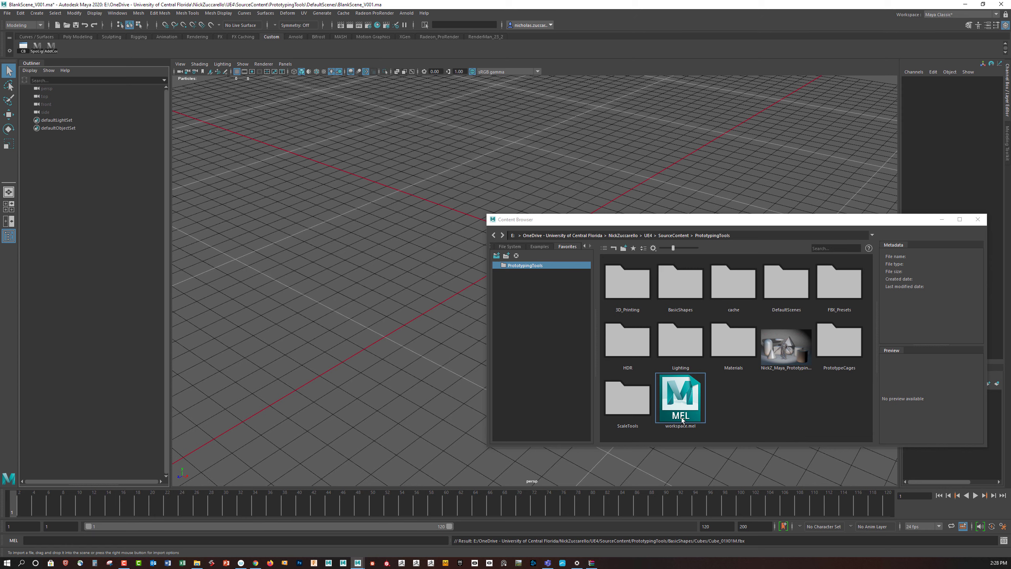
Step: Import SK_Mannequin.FBX from ScaleTools/UE4_Mannequin into the scene via the Content Browser
{"action": "double_click", "coordinate": [638, 406]}
{"action": "double_click", "coordinate": [679, 295]}
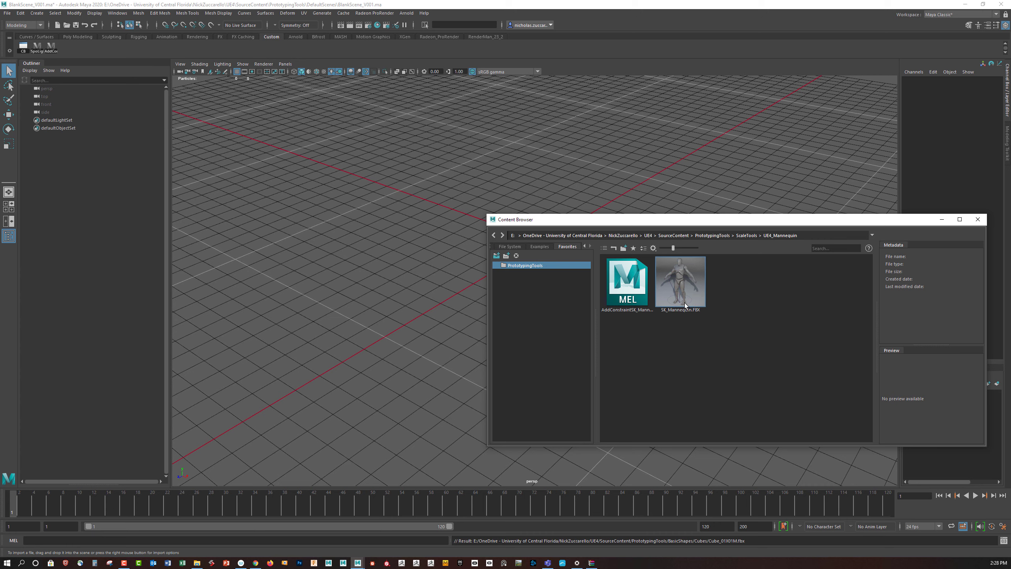
{"action": "left_click_drag", "start_coordinate": [688, 288], "coordinate": [448, 240]}
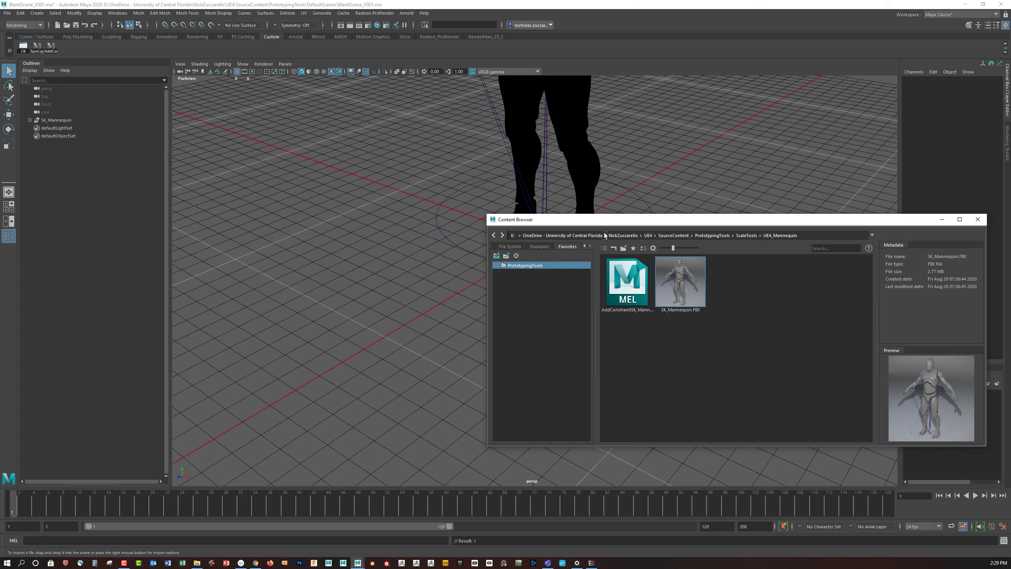
Step: Move the Content Browser aside, select the WorldTransform_CTRL circle, and glance at Create > NURBS Primitives
{"action": "left_click_drag", "start_coordinate": [612, 222], "coordinate": [710, 258]}
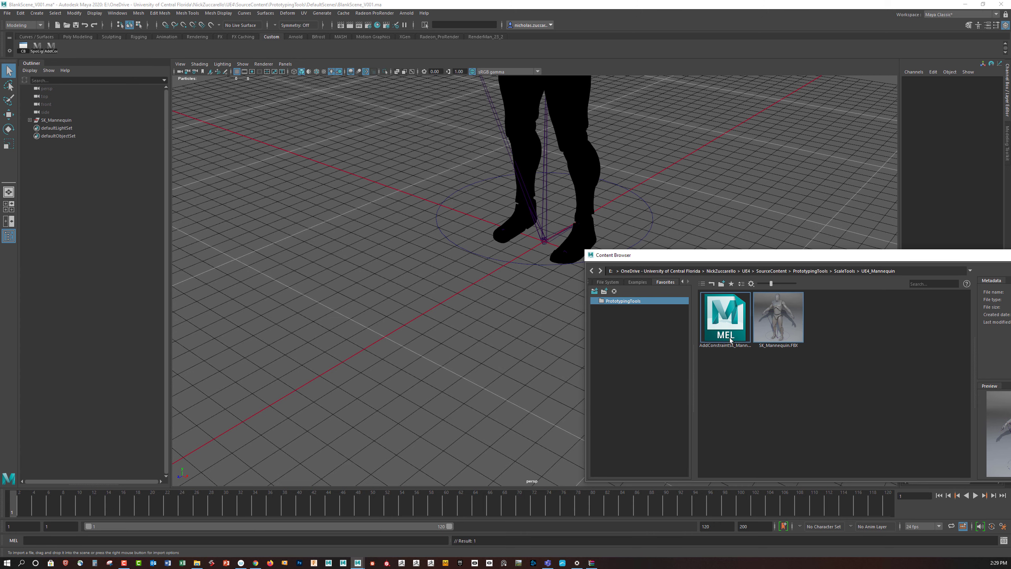
{"action": "left_click", "coordinate": [476, 251]}
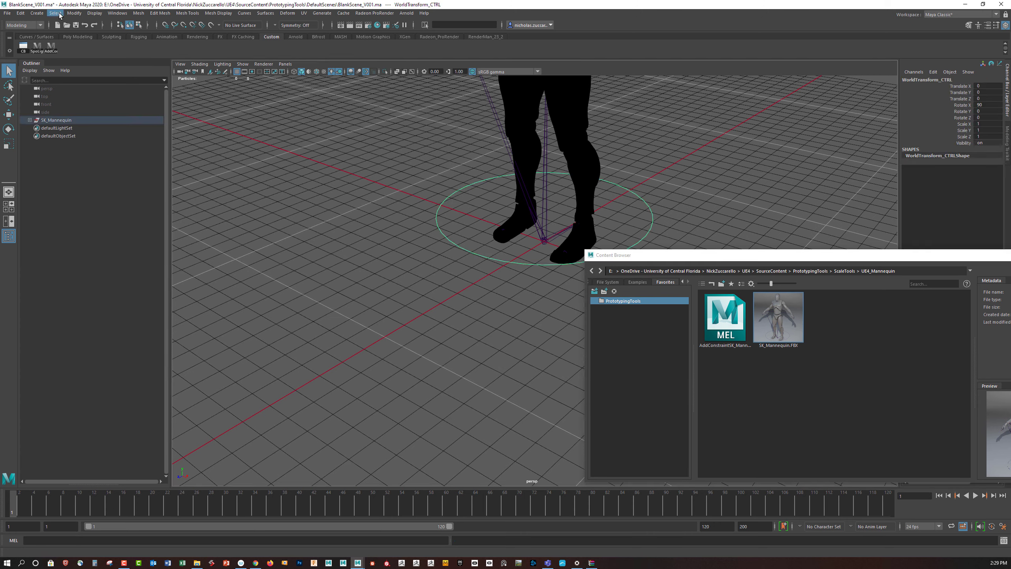
{"action": "left_click", "coordinate": [37, 12]}
{"action": "mouse_move", "coordinate": [60, 33]}
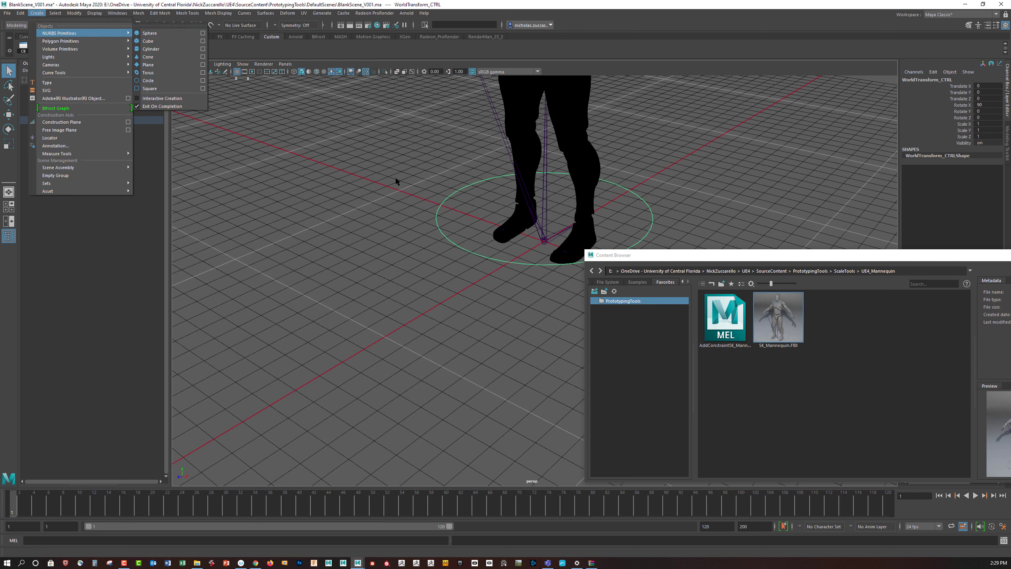
{"action": "key", "text": "Escape"}
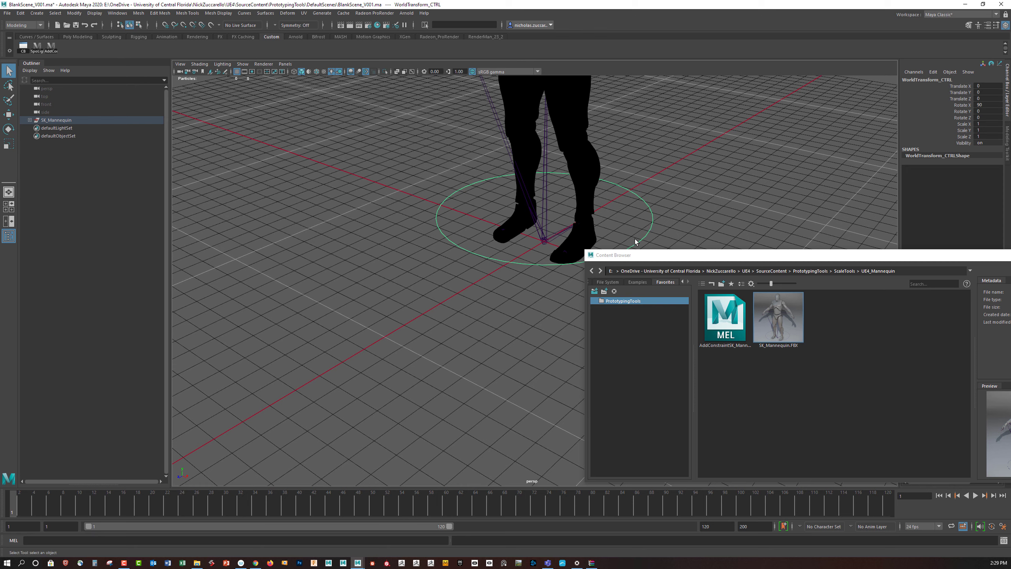
Step: Select the mannequin's root joint, switch to the Rigging menu set, and review Constrain > Parent options
{"action": "left_click", "coordinate": [519, 289]}
{"action": "left_click", "coordinate": [536, 264]}
{"action": "left_click", "coordinate": [545, 192]}
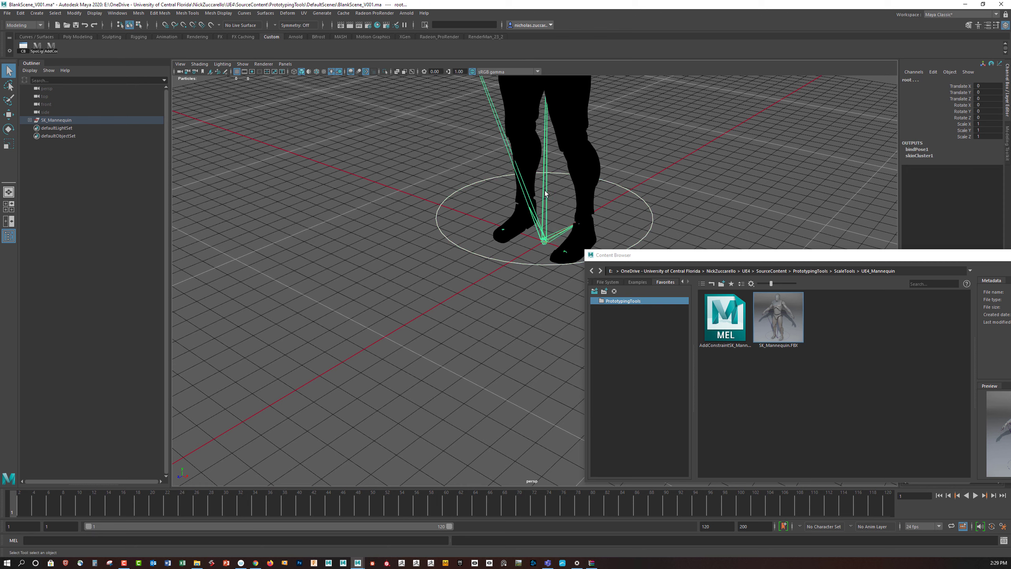
{"action": "left_click", "coordinate": [39, 25]}
{"action": "left_click", "coordinate": [39, 43]}
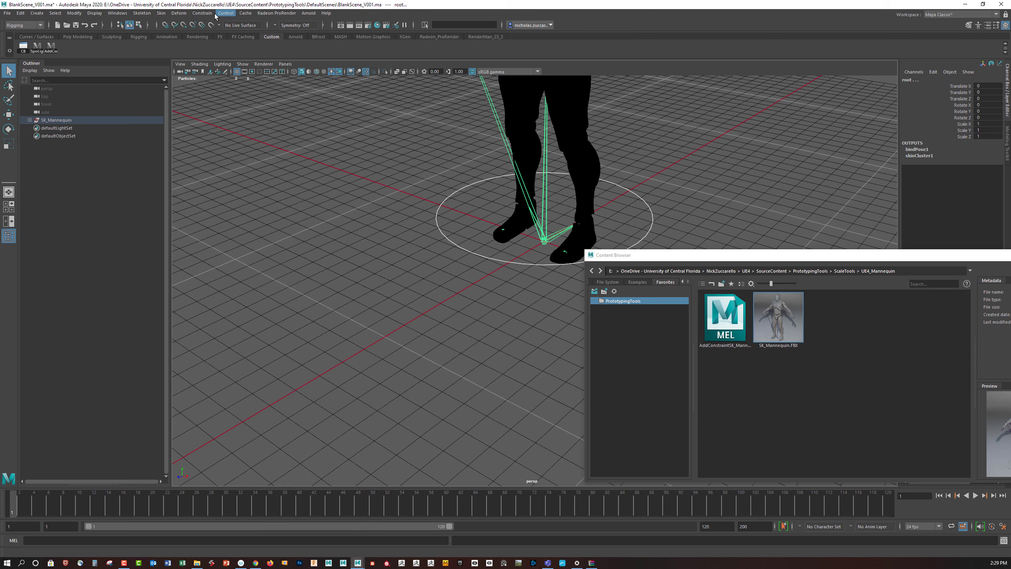
{"action": "left_click", "coordinate": [202, 13]}
{"action": "left_click", "coordinate": [277, 33]}
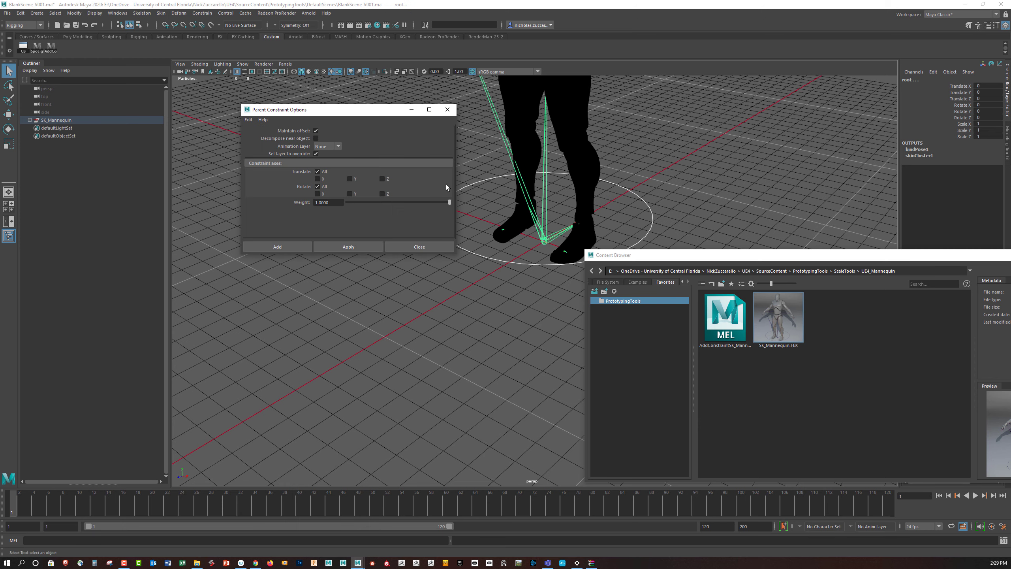
{"action": "left_click", "coordinate": [447, 109]}
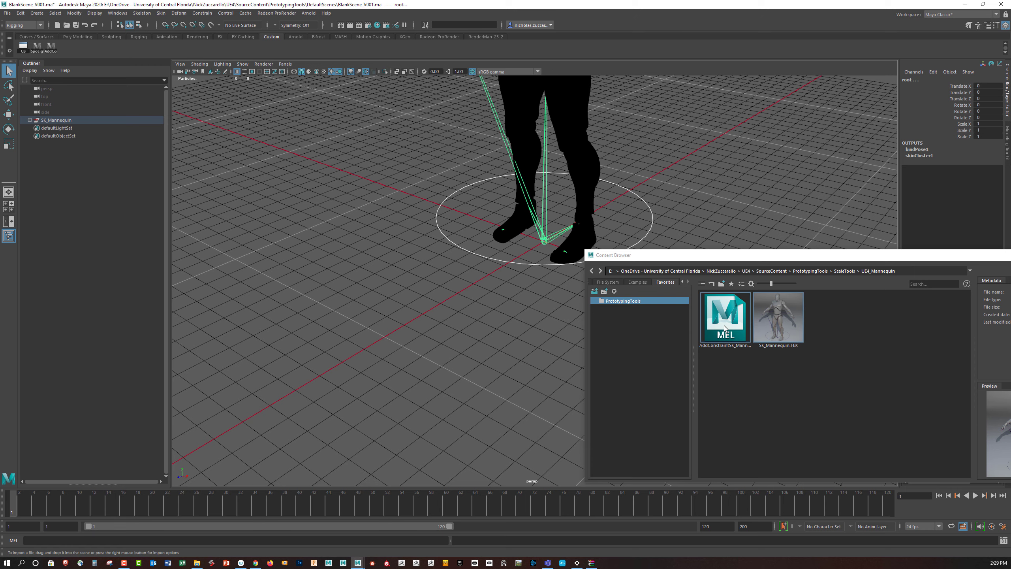
Step: Run the AddConstraintSK_Mannequin MEL script to constrain root to WorldTransform_CTRL, then reselect the control
{"action": "left_click_drag", "start_coordinate": [725, 328], "coordinate": [507, 325]}
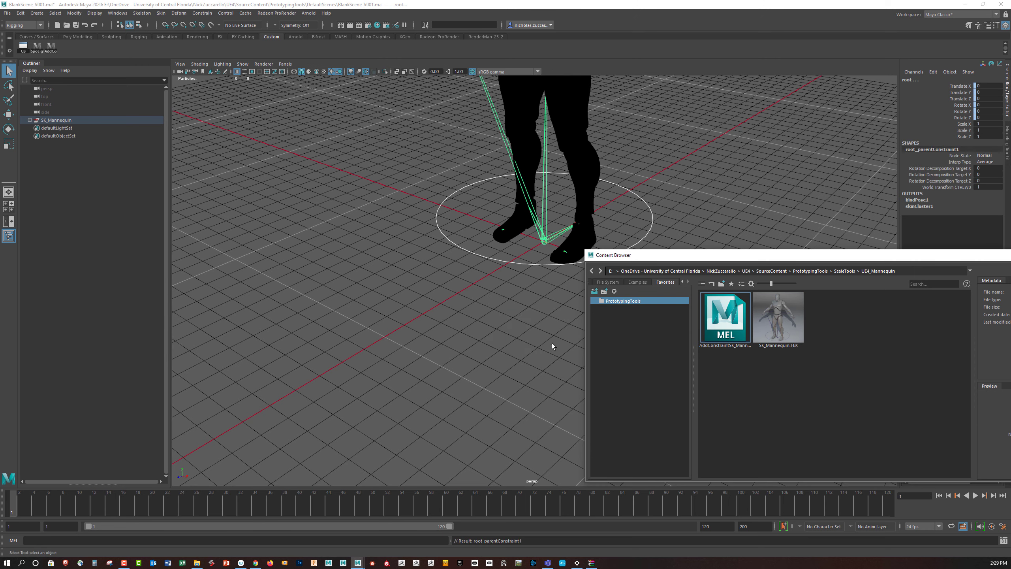
{"action": "left_click", "coordinate": [502, 299]}
{"action": "left_click", "coordinate": [497, 263]}
Step: Drag WorldTransform_CTRL sideways to confirm the mannequin follows, then undo back to the origin
{"action": "key", "text": "w"}
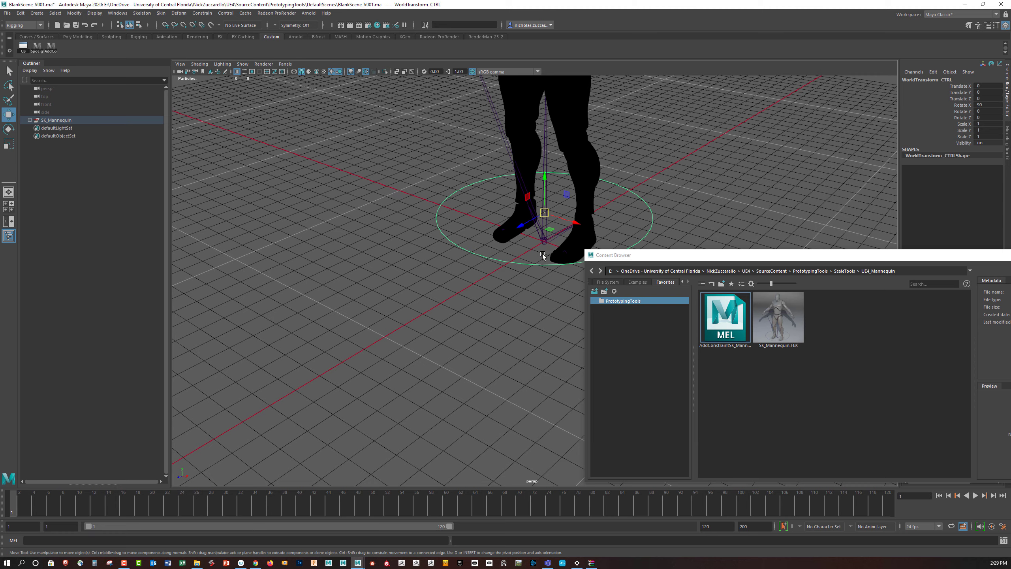
{"action": "middle_click_drag", "start_coordinate": [543, 256], "coordinate": [469, 256]}
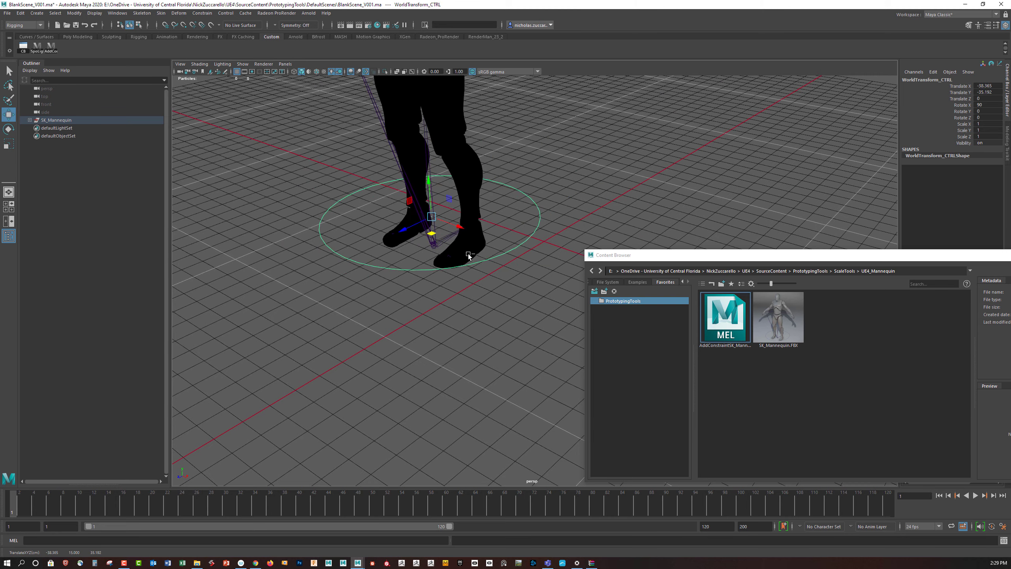
{"action": "key", "text": "ctrl+z"}
Step: Frame the mannequin and switch on shaded, textured and all-lights display modes (5, 6, 7)
{"action": "right_click_drag", "start_coordinate": [489, 327], "coordinate": [467, 355], "text": "alt"}
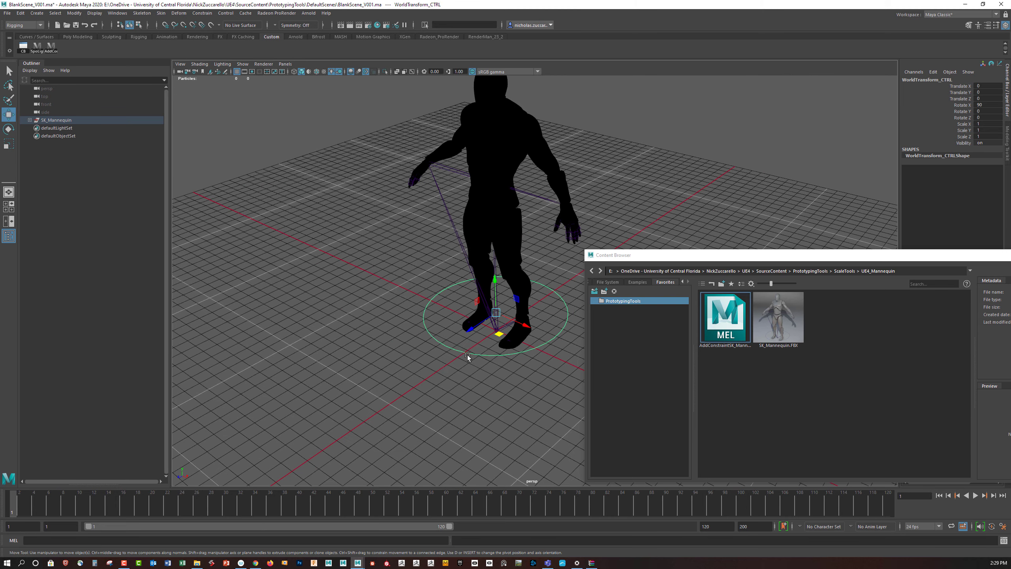
{"action": "left_click_drag", "start_coordinate": [406, 388], "coordinate": [450, 379], "text": "alt"}
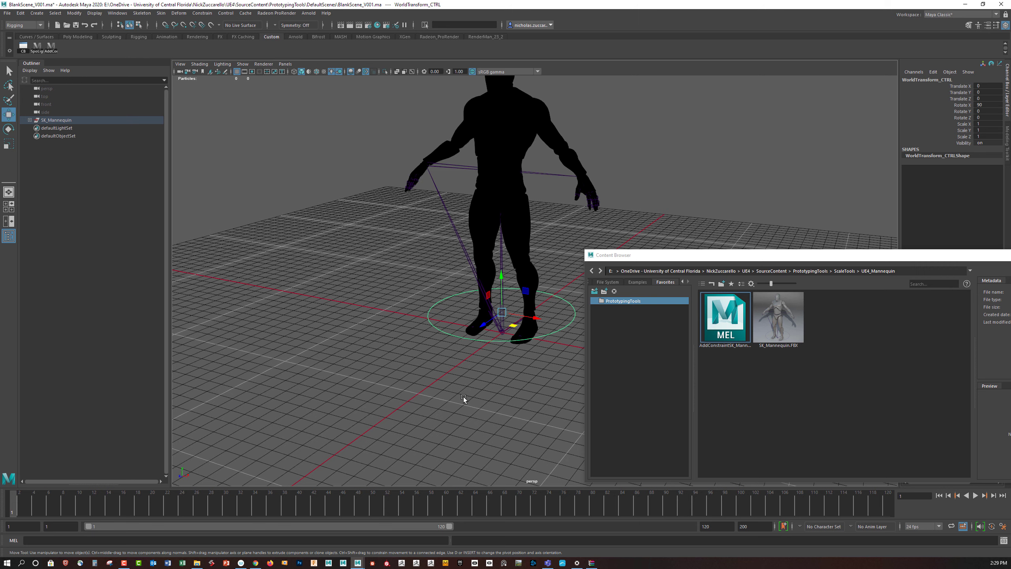
{"action": "key", "text": "5"}
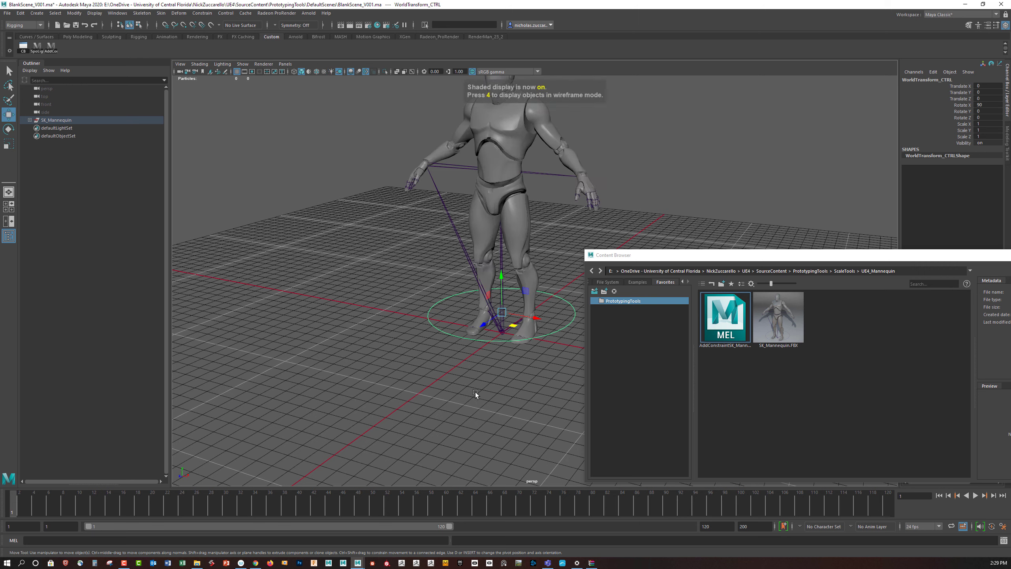
{"action": "key", "text": "6"}
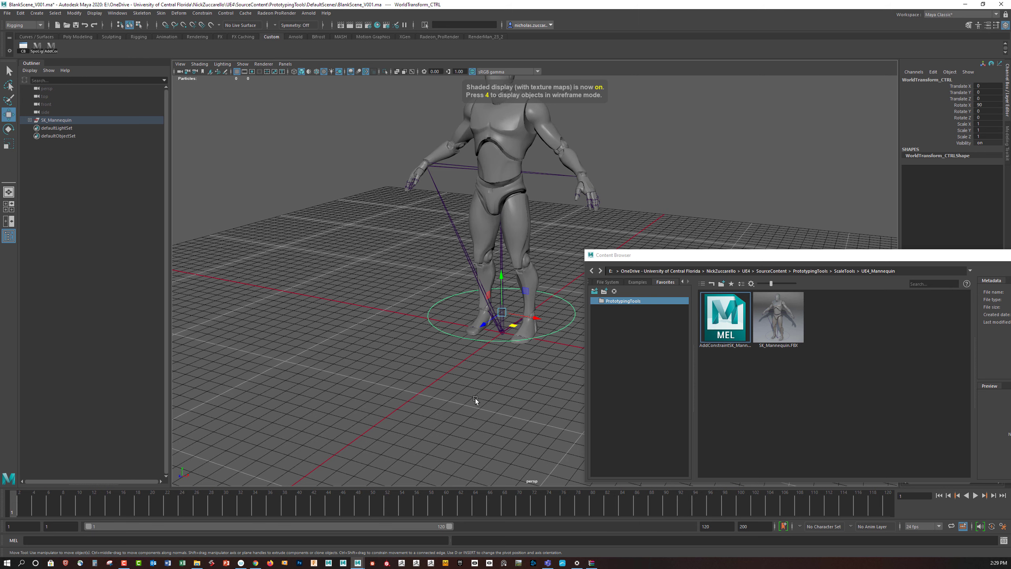
{"action": "key", "text": "7"}
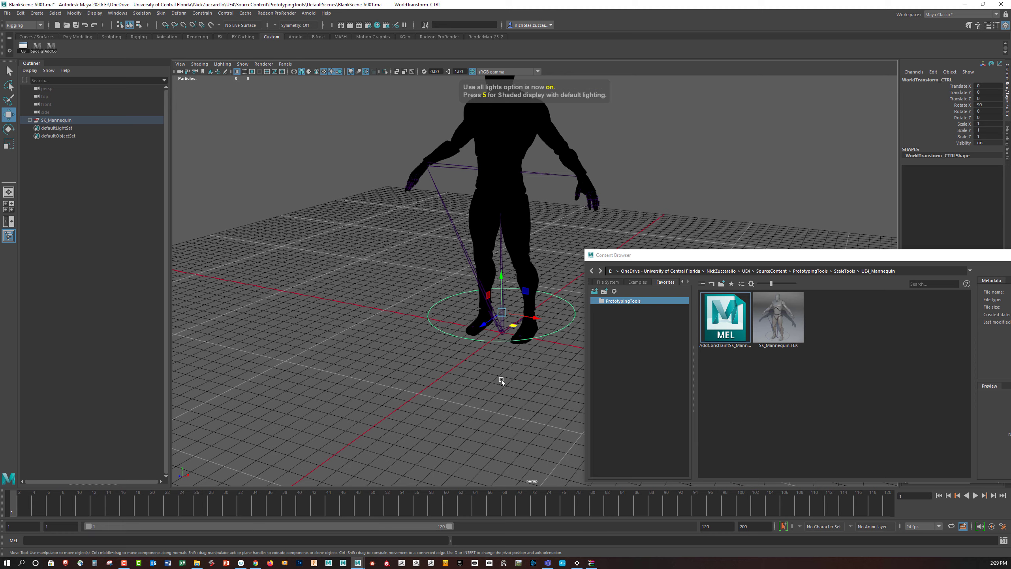
{"action": "mouse_move", "coordinate": [546, 346]}
{"action": "left_mouse_down", "text": "alt"}
{"action": "mouse_move", "coordinate": [517, 395]}
{"action": "mouse_move", "coordinate": [532, 370]}
{"action": "mouse_move", "coordinate": [556, 367]}
{"action": "mouse_move", "coordinate": [561, 347]}
{"action": "mouse_move", "coordinate": [545, 358]}
{"action": "left_mouse_up", "text": "alt"}
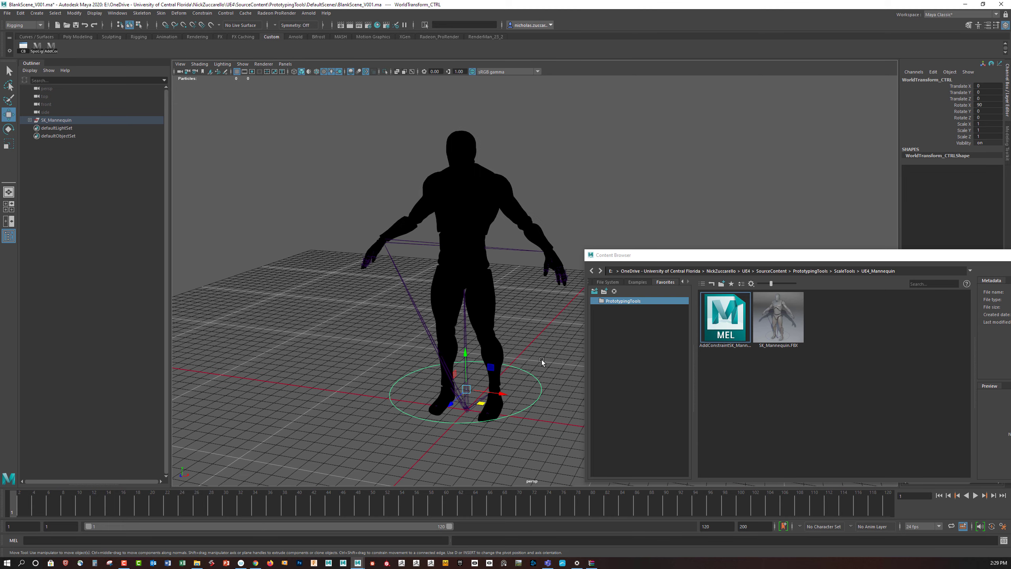